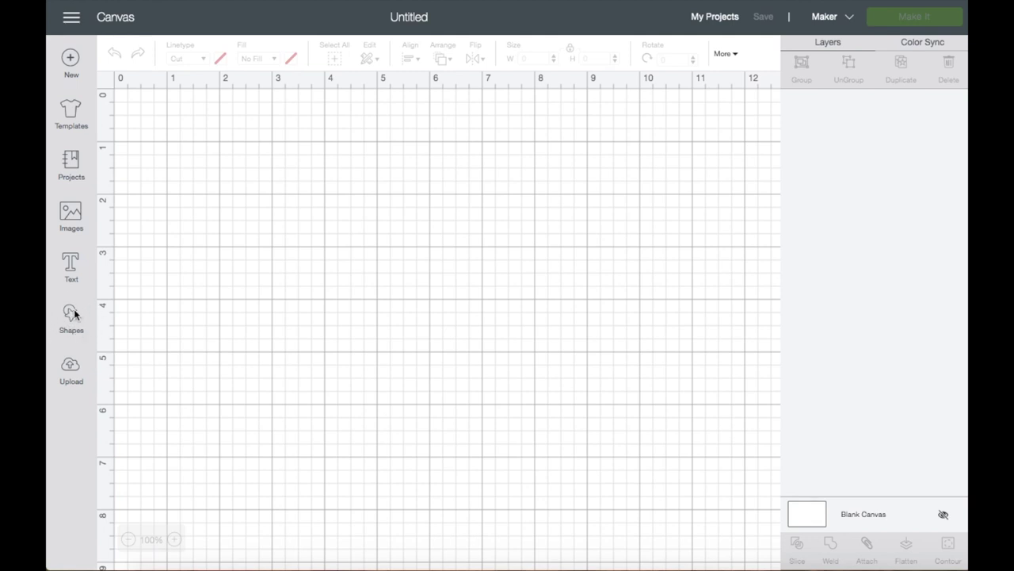
Add a square, unlock its proportions and resize it to 4.25 × 1.9 inches.
left_click(71, 314)
left_click(129, 215)
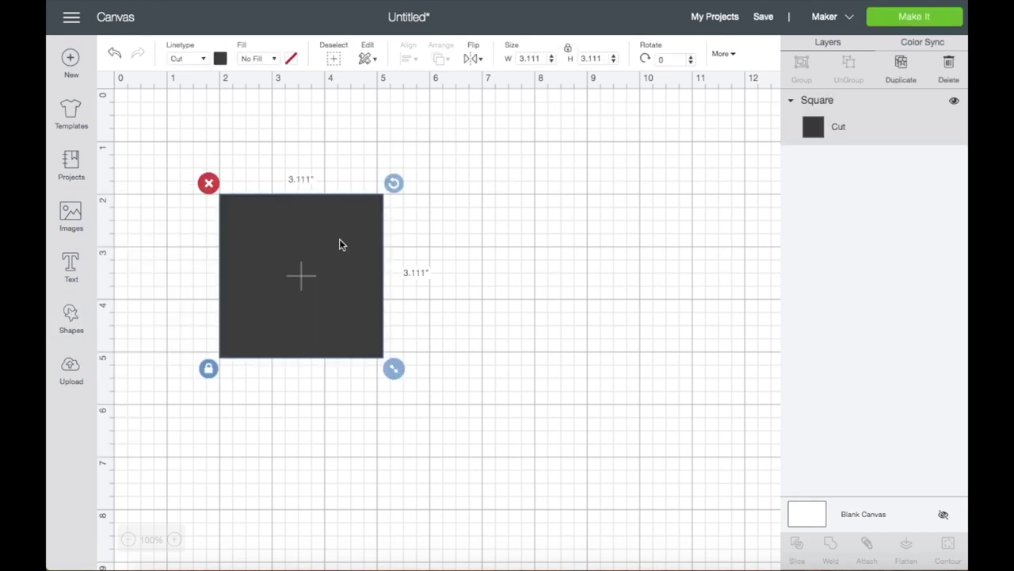
left_click(209, 373)
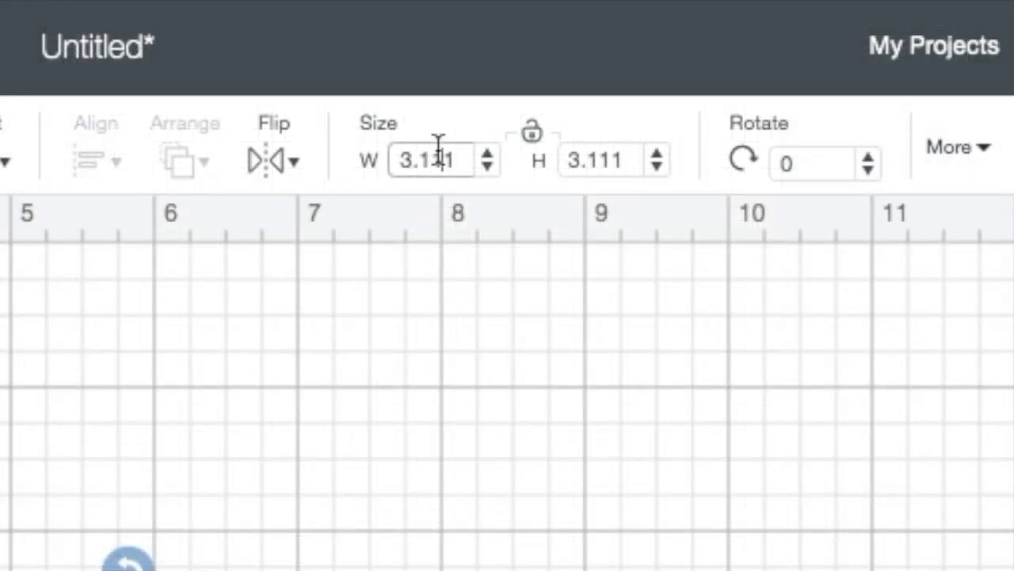
double_click(533, 56)
type("4.25")
left_click(612, 158)
double_click(611, 158)
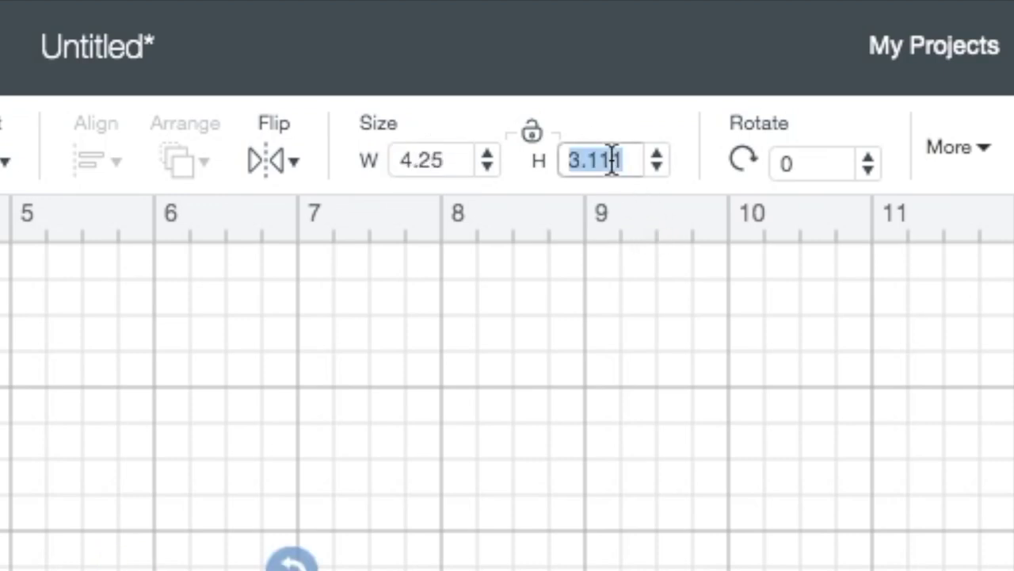
type("1.9")
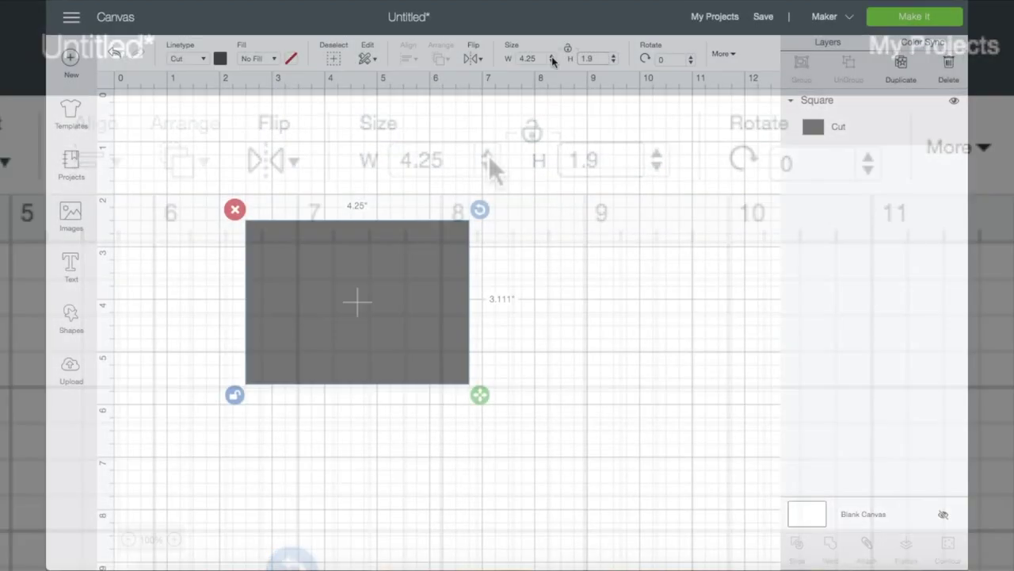
key("Return")
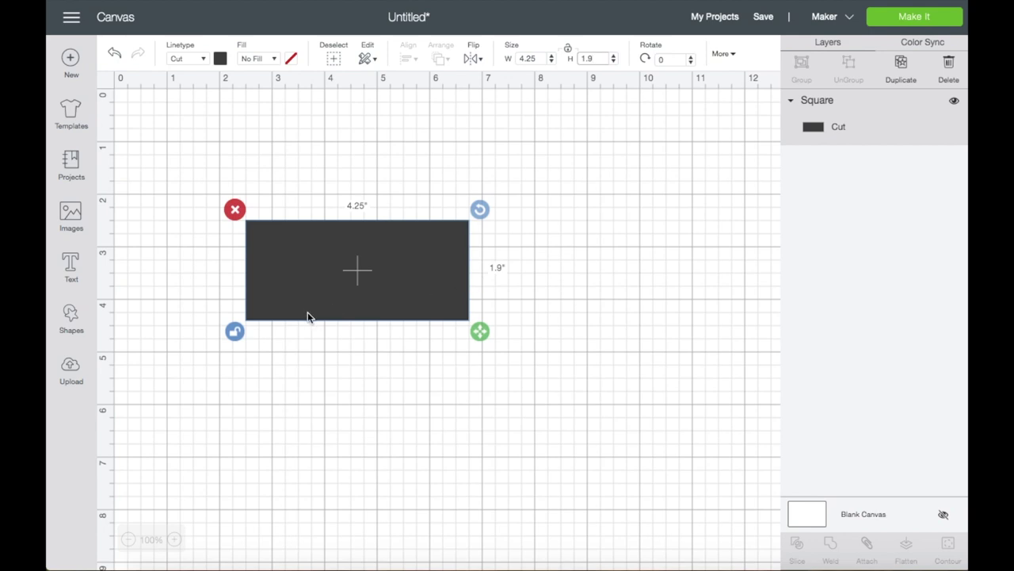
Recolour the rectangle cyan (#33c6d2) and drag it toward the canvas's top-left.
left_click(220, 60)
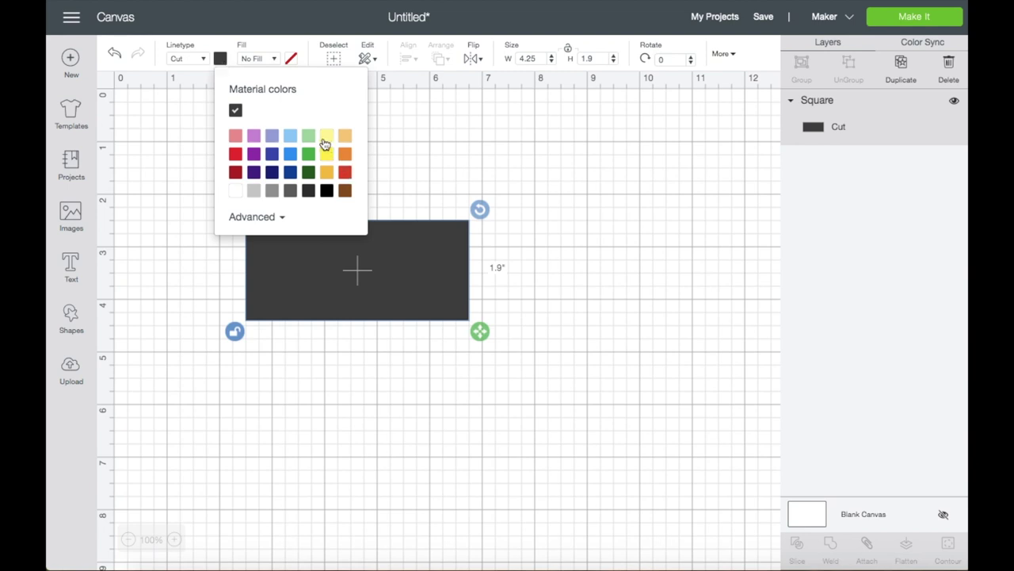
left_click(256, 219)
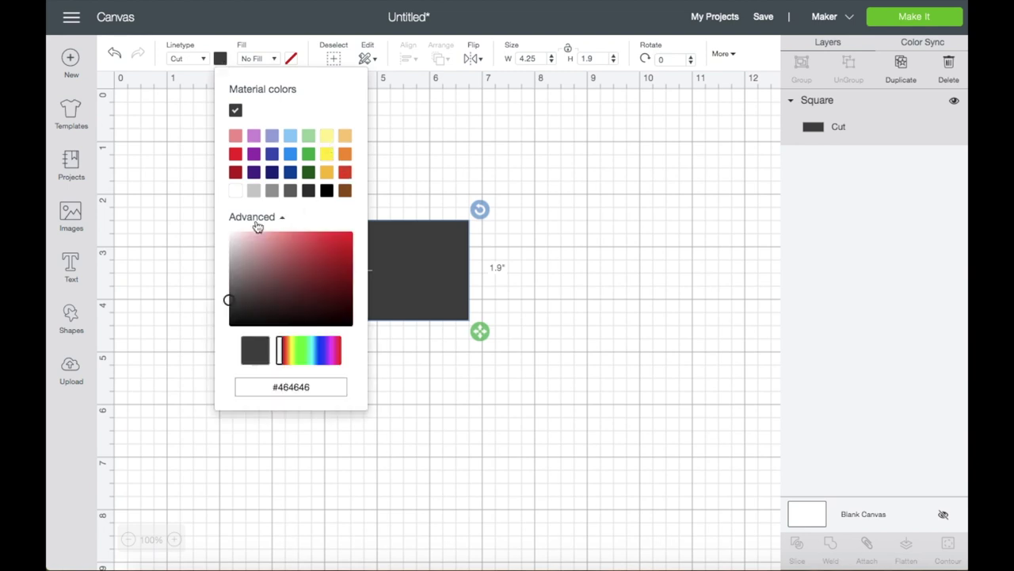
left_click(314, 349)
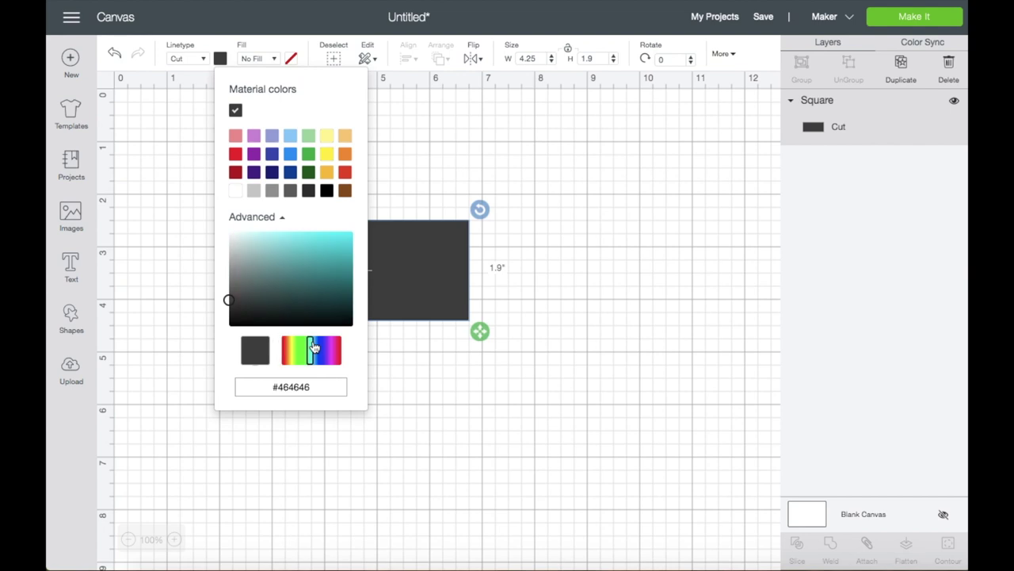
left_click(323, 248)
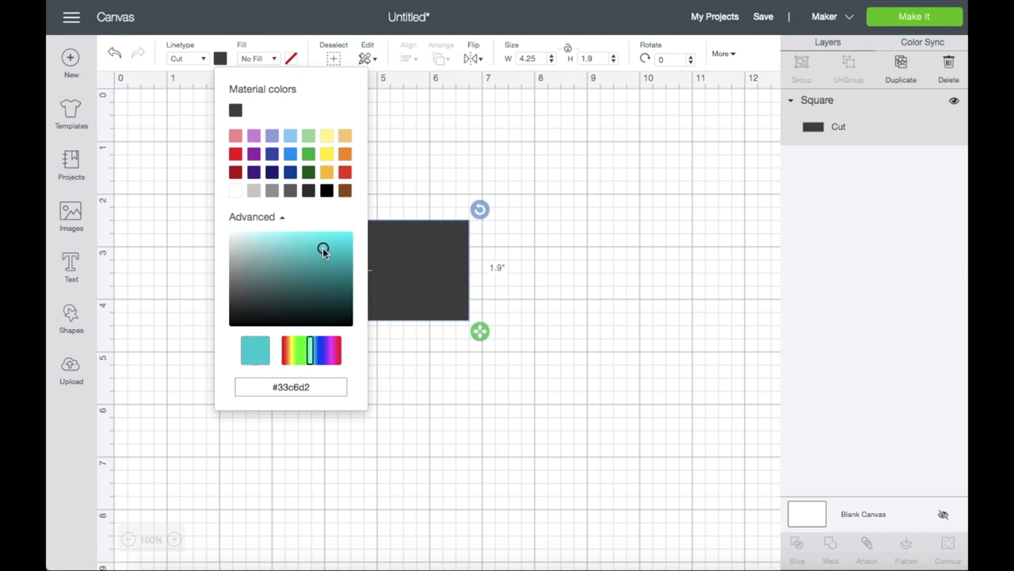
left_click(426, 249)
left_click_drag(425, 248, 344, 171)
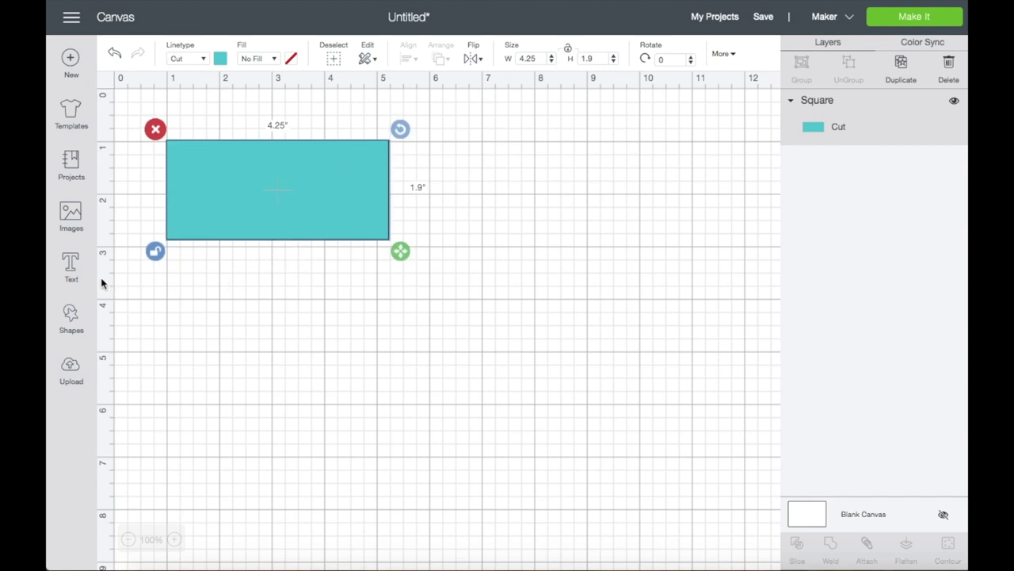
Add a text box with Ethan, Jacob and Matthew on separate lines.
left_click(70, 267)
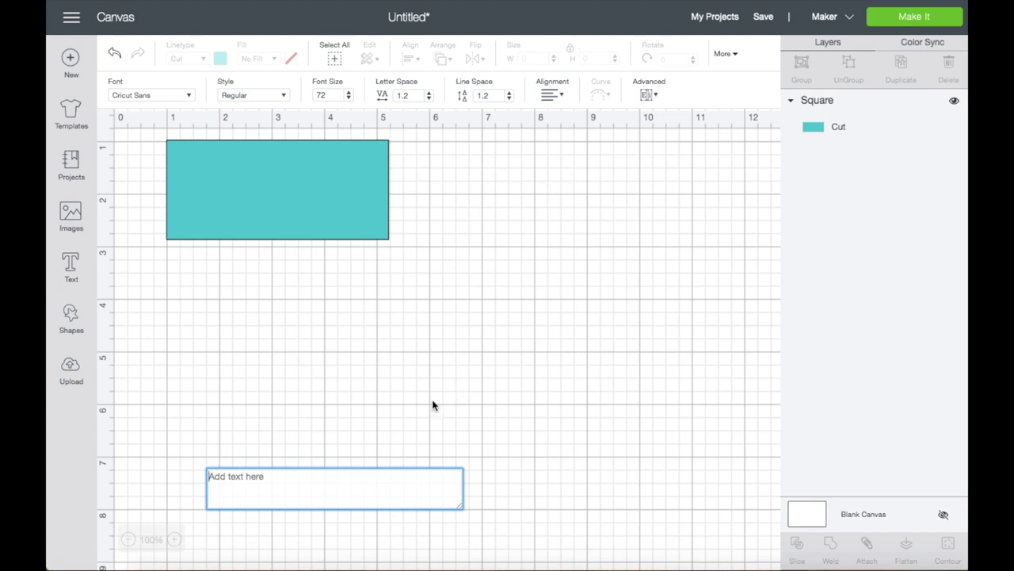
type("Ethan")
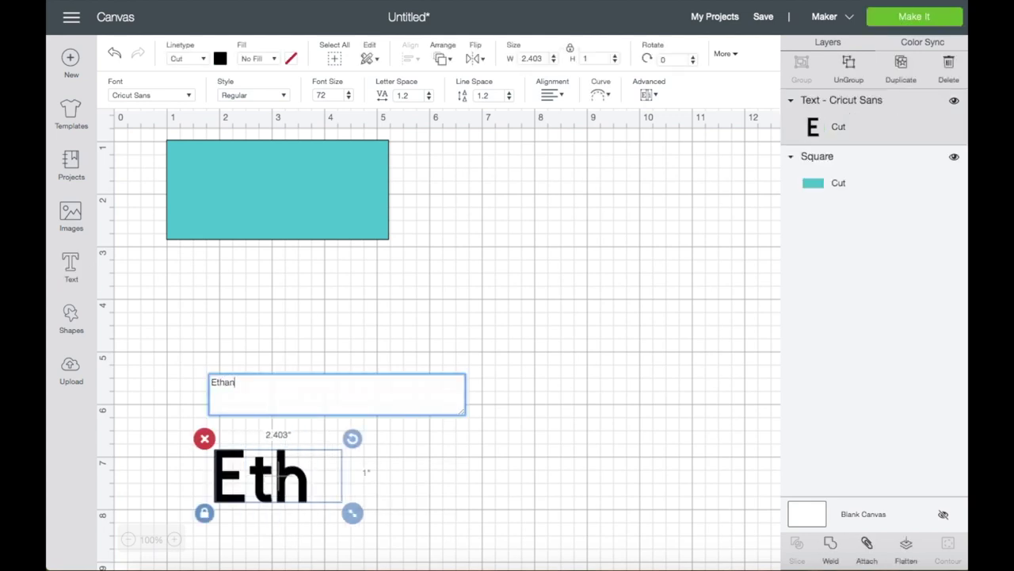
key("Return")
type("Jacob")
key("Return")
type("Matthew")
left_click(351, 414)
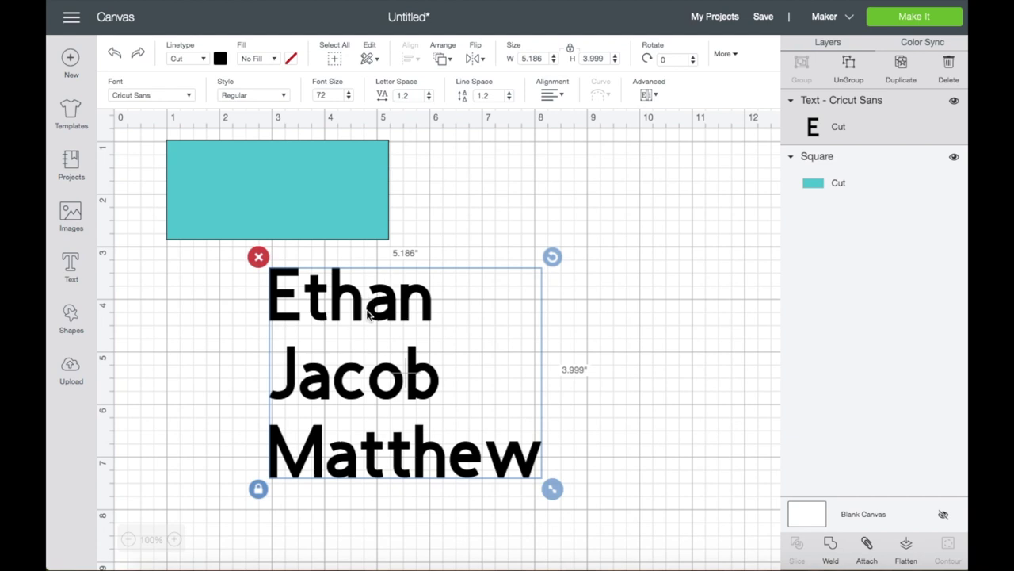
Set the names' font to KG Adipose Unicase via a 'kg' font search.
left_click(149, 97)
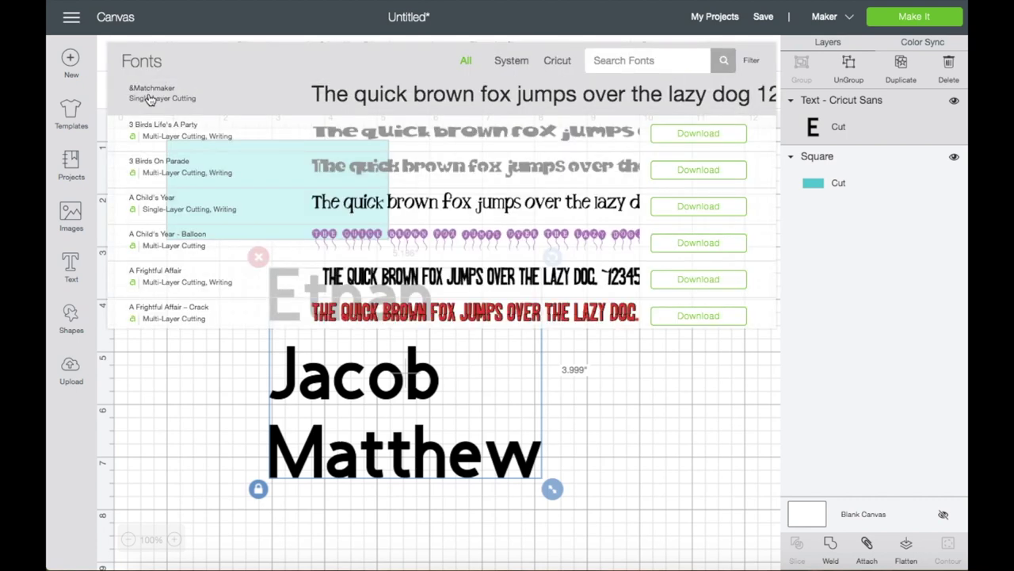
left_click(649, 54)
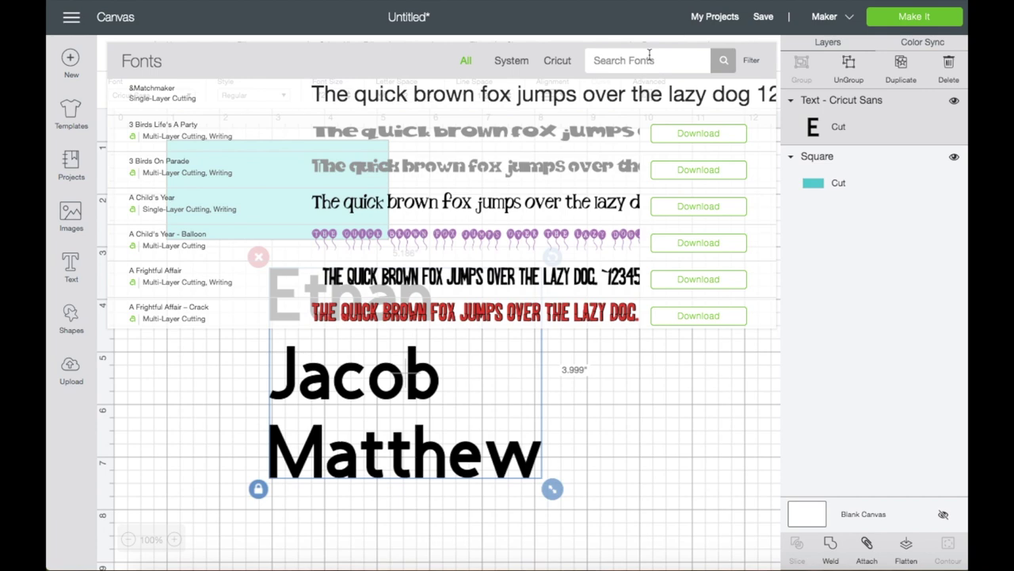
type("kg")
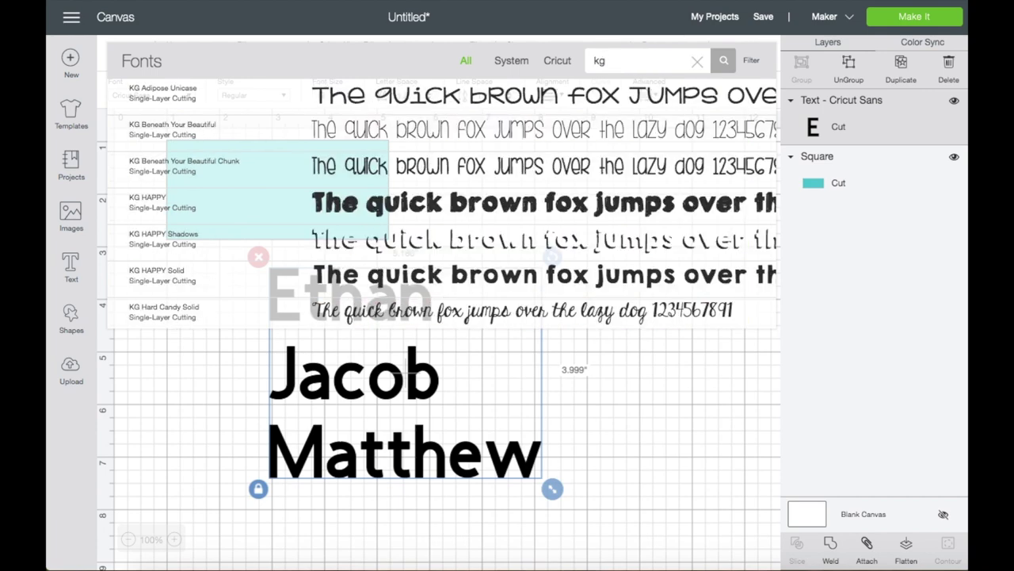
left_click(465, 97)
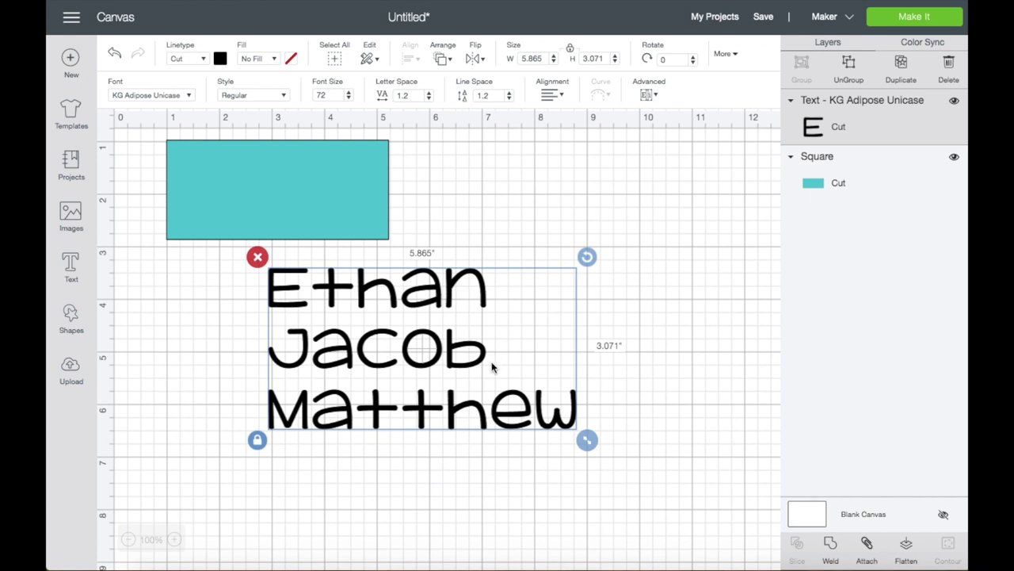
Unlock the text's proportions and shrink the names to about 3.643 inches wide.
left_click(258, 442)
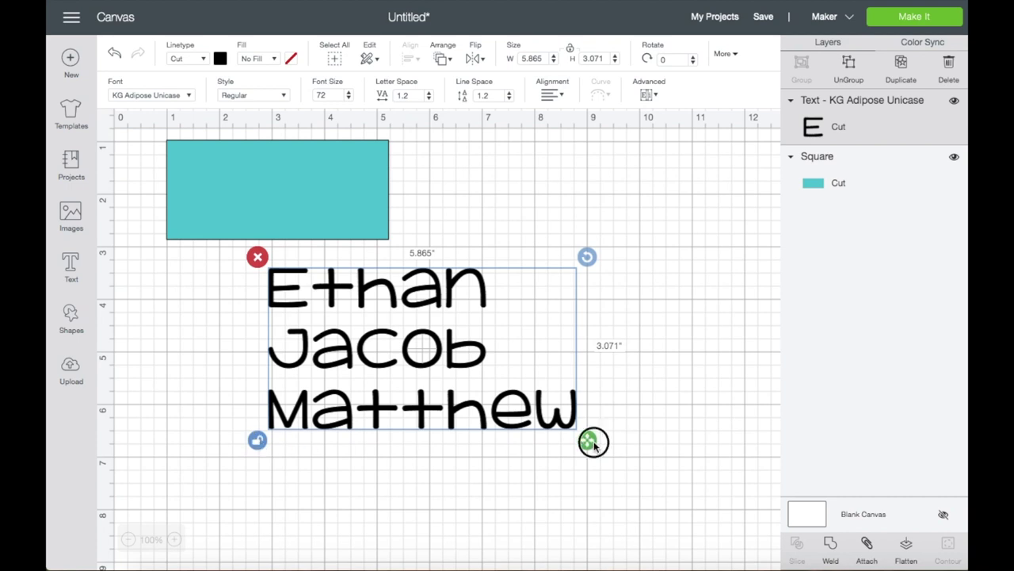
left_click_drag(593, 437, 477, 420)
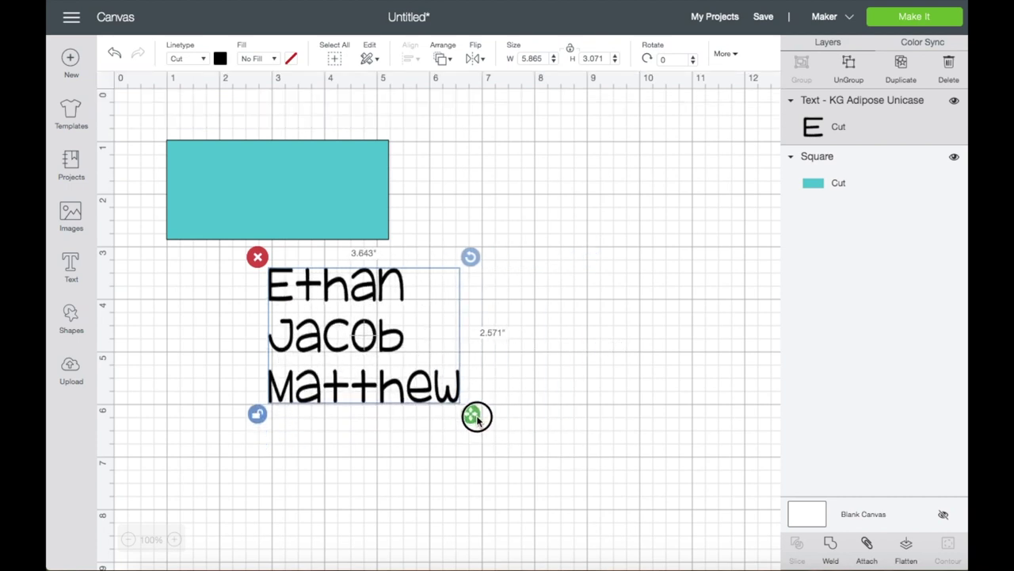
left_click_drag(423, 389, 398, 299)
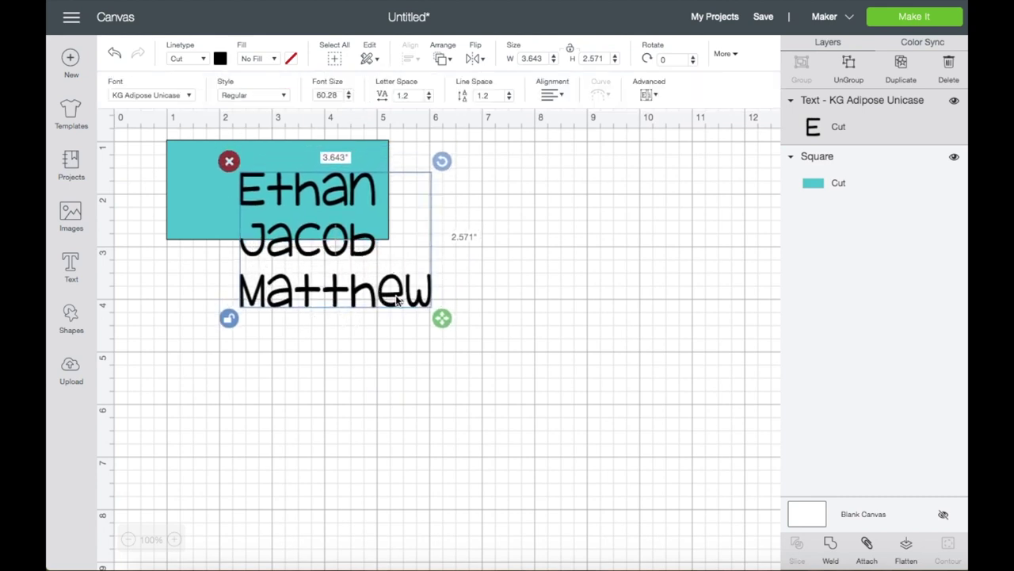
Make the names white, nudge the teal rectangle, and place the names below it.
left_click(220, 59)
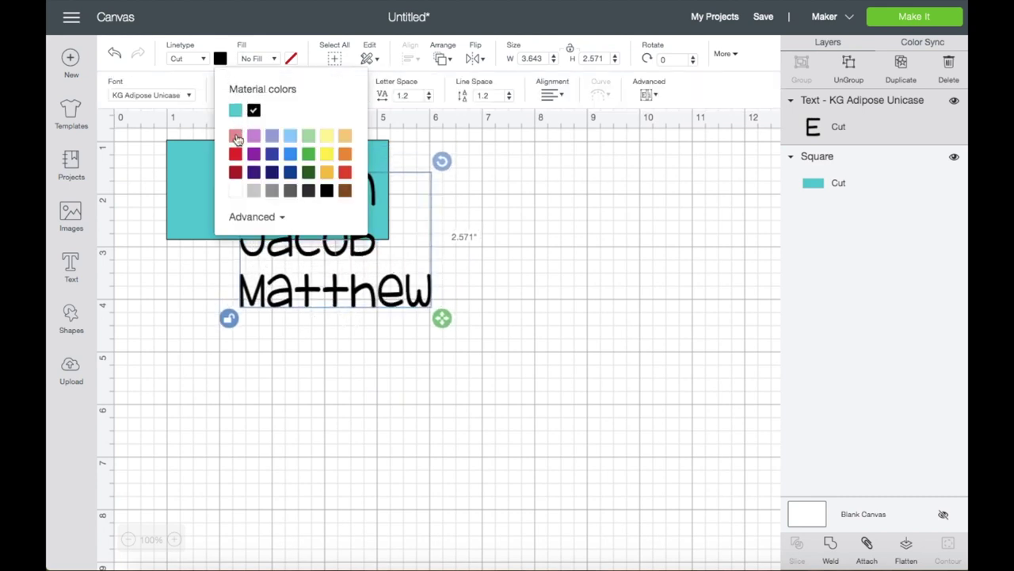
left_click(236, 192)
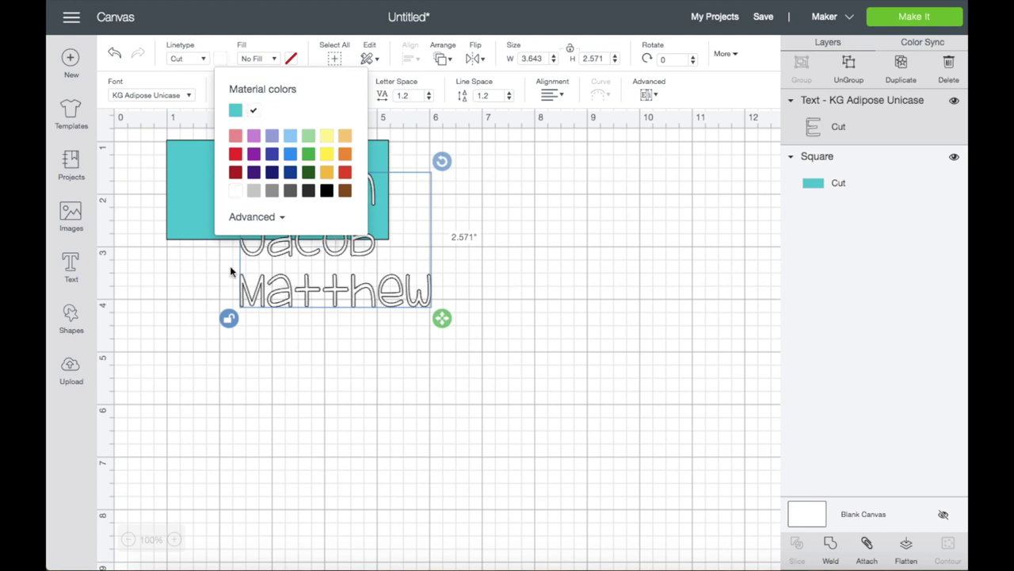
left_click(250, 369)
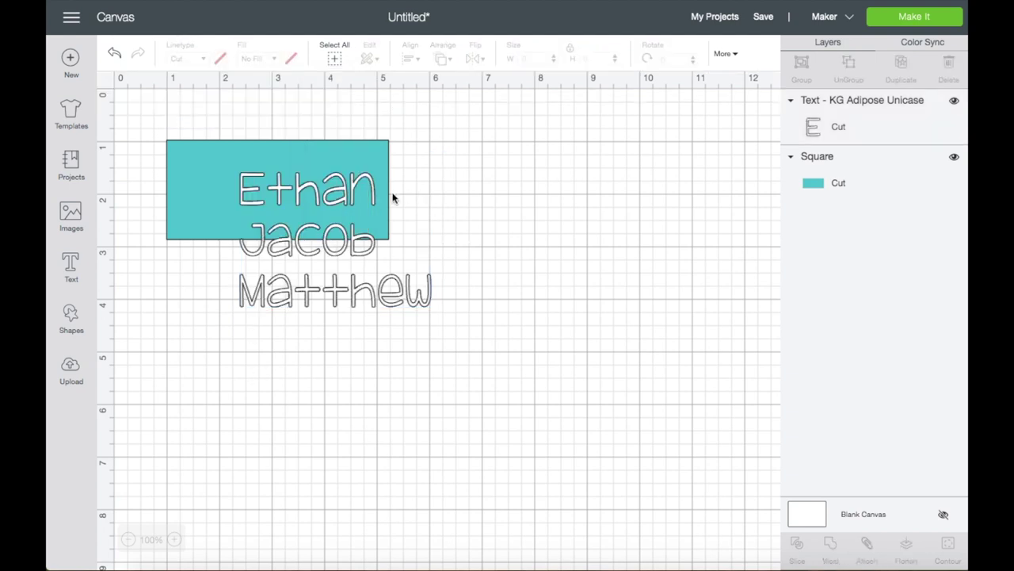
left_click_drag(349, 200, 338, 195)
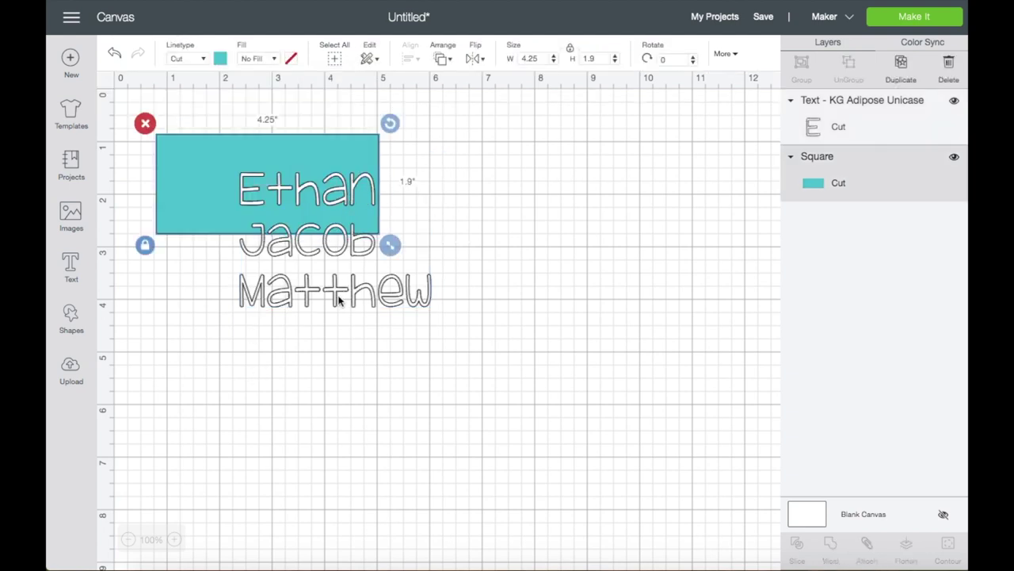
left_click_drag(338, 300, 380, 396)
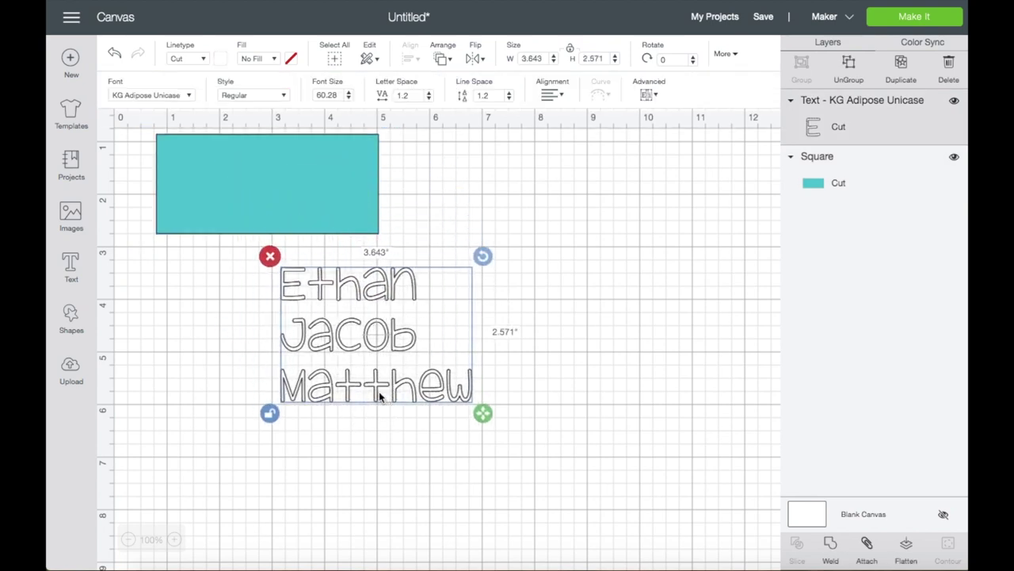
Ungroup the names to lines, move Ethan onto the rectangle, and shift the rectangle right.
left_click(657, 98)
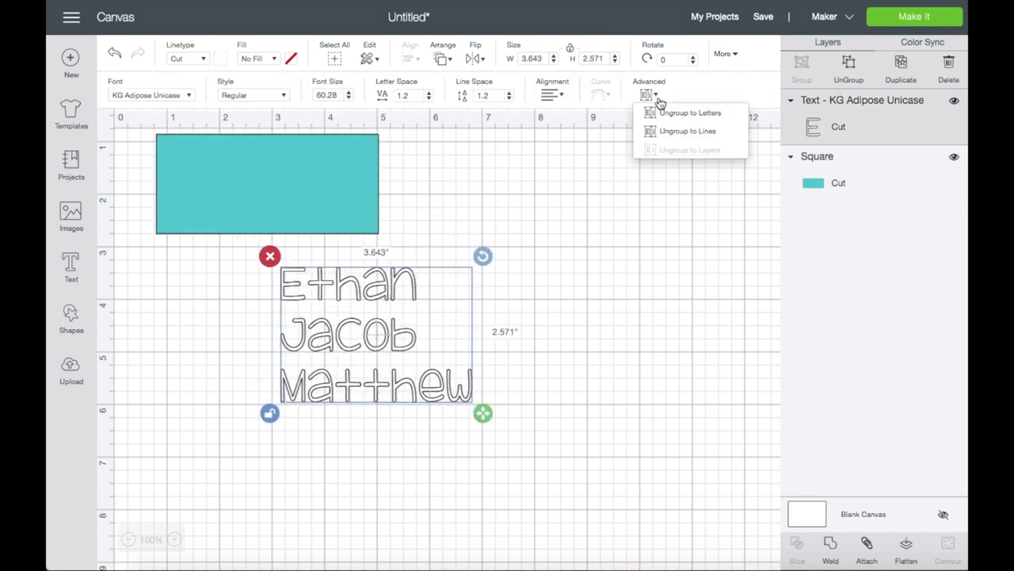
left_click(669, 131)
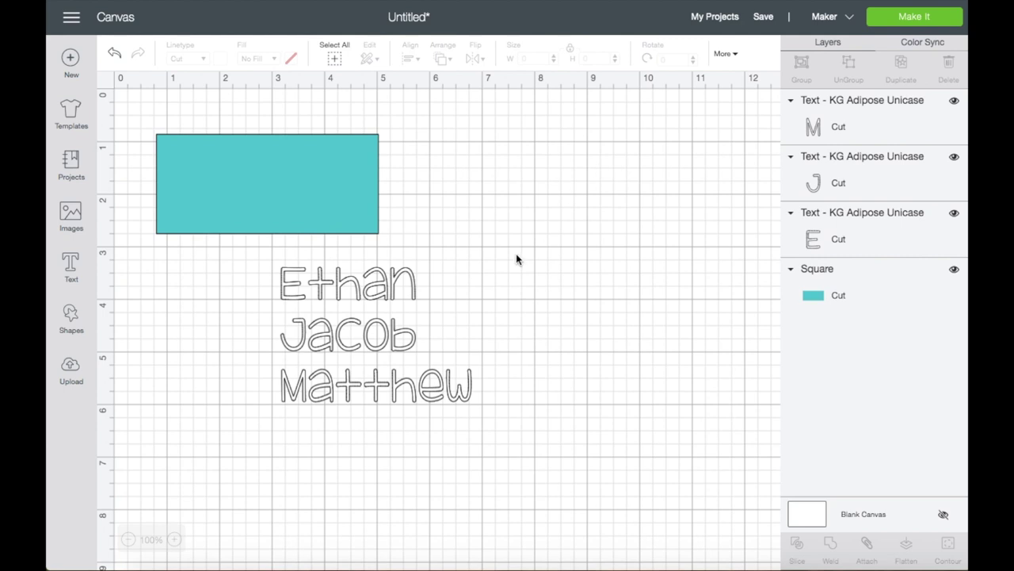
left_click(356, 284)
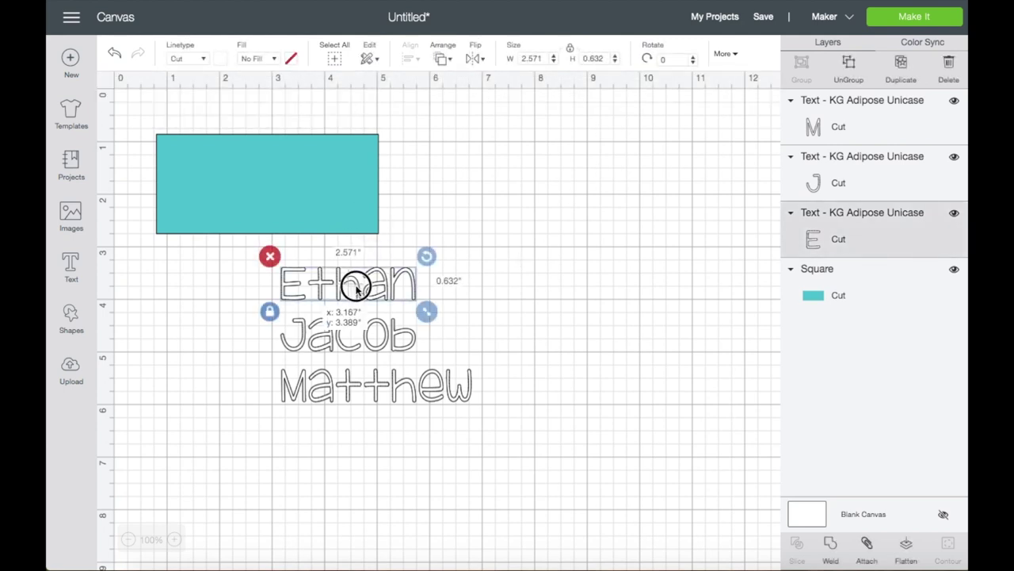
left_click_drag(356, 286, 280, 187)
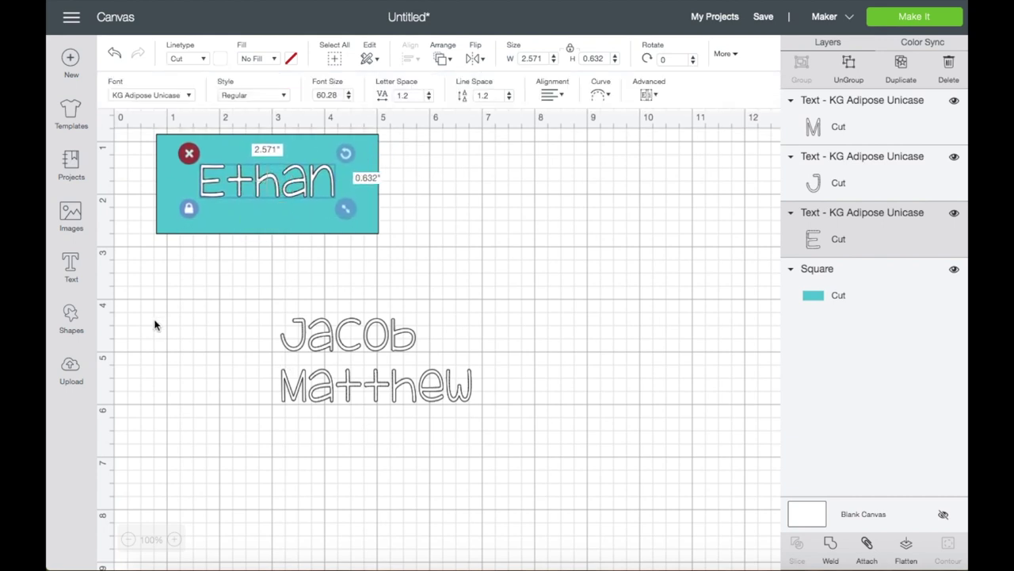
left_click_drag(225, 229, 571, 302)
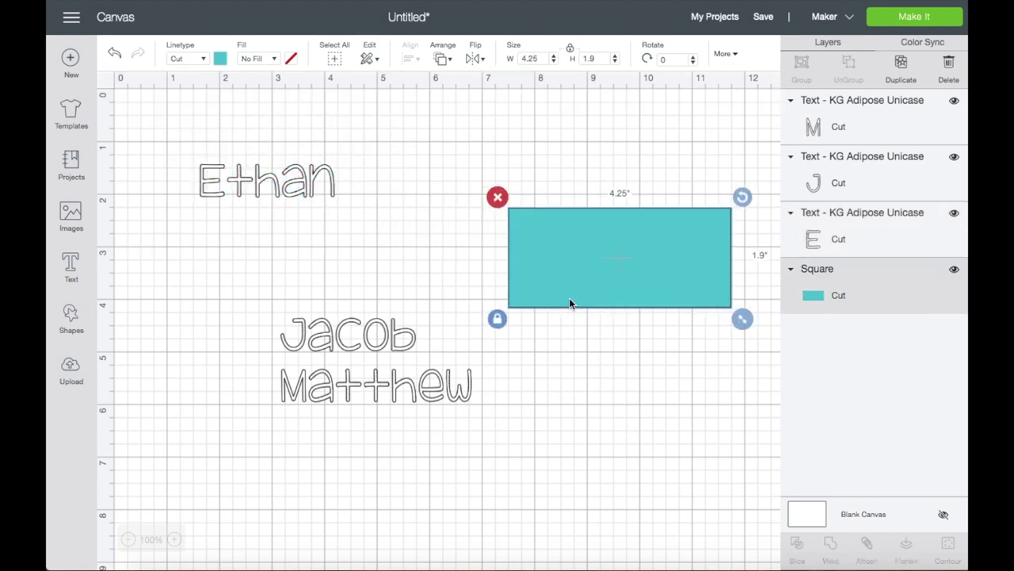
left_click(496, 197)
Stack Ethan, Jacob and Matthew at the top-left and attach them together.
left_click_drag(276, 187, 194, 125)
left_click_drag(339, 337, 175, 164)
left_click_drag(296, 385, 137, 208)
left_click_drag(396, 215, 155, 87)
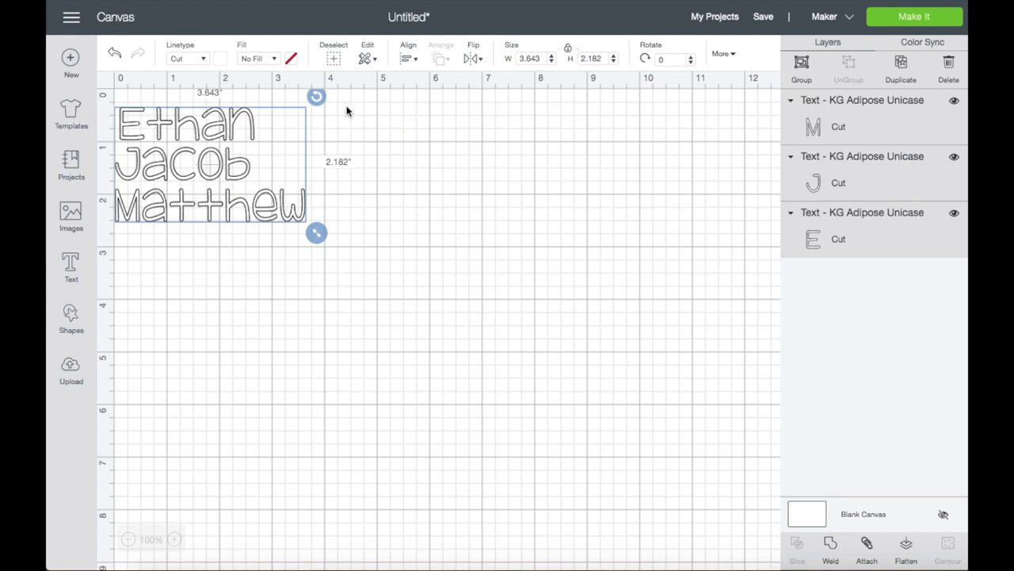
left_click(867, 545)
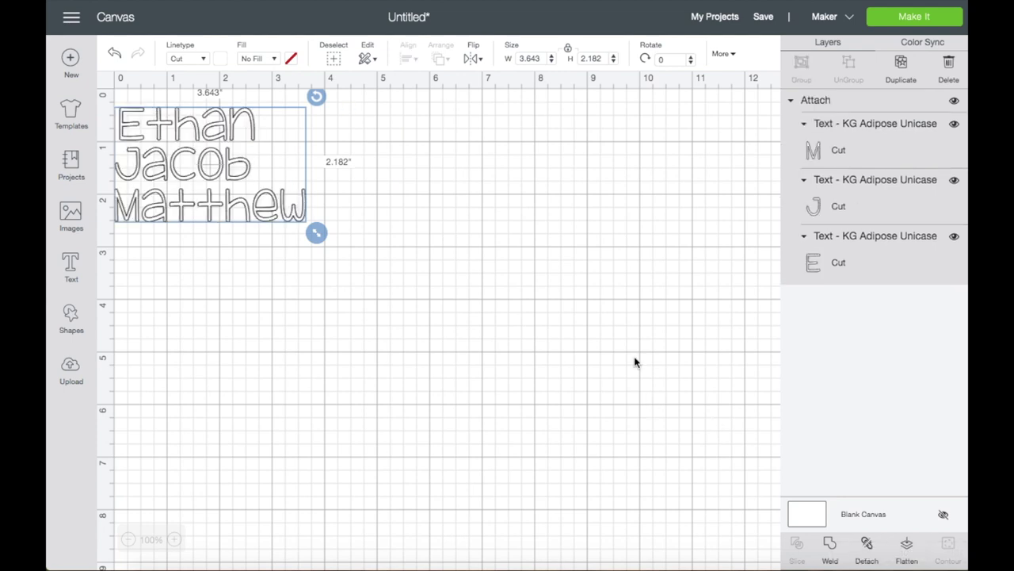
left_click(901, 25)
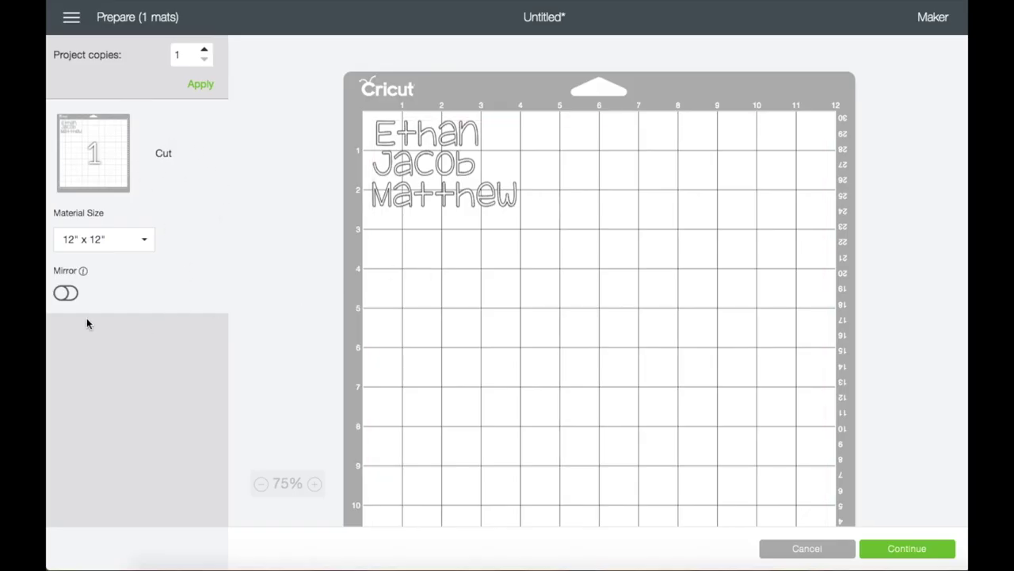
Mirror the names on the mat and choose Everyday Iron-On as the material.
left_click(65, 292)
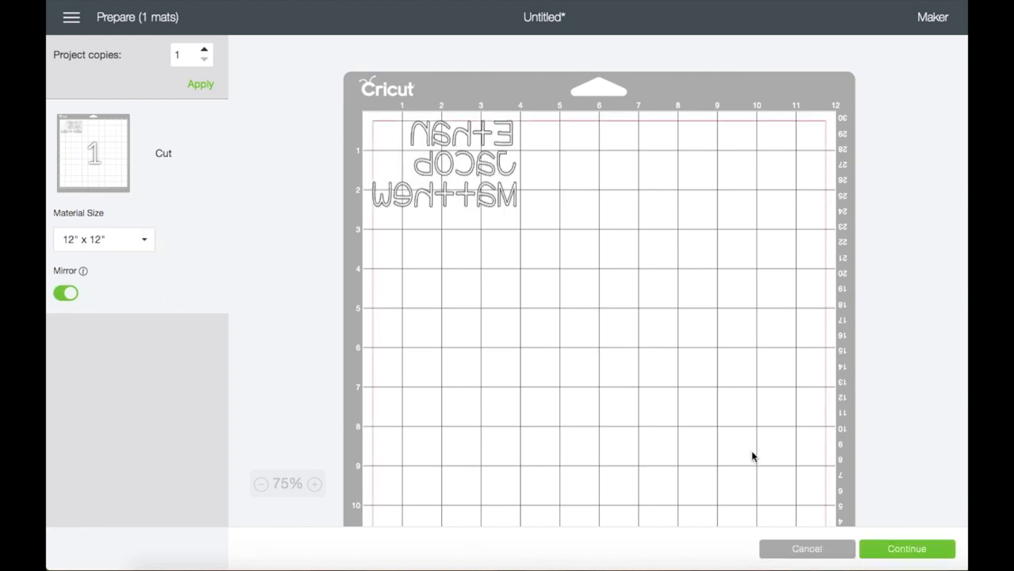
left_click(941, 558)
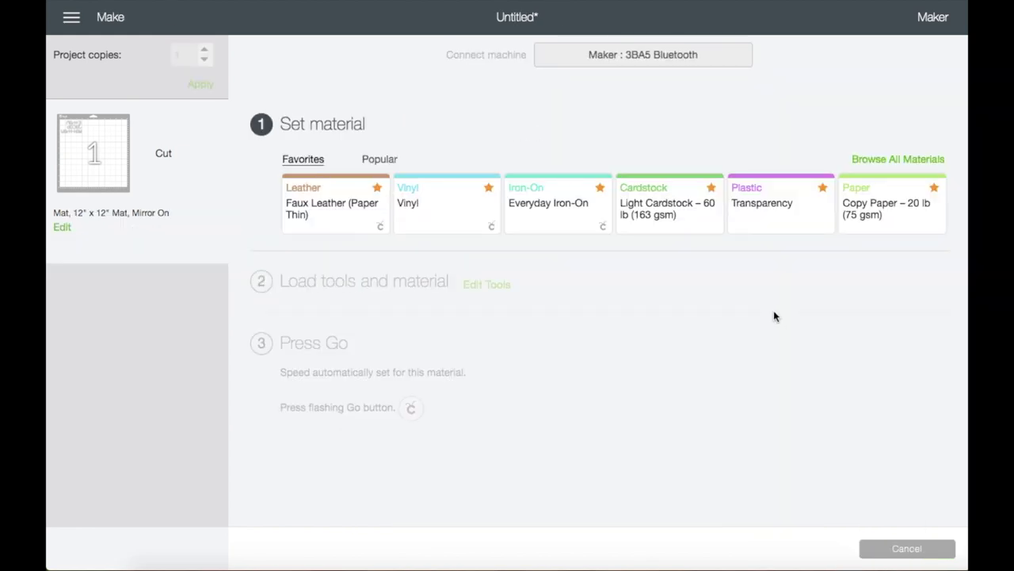
left_click(572, 219)
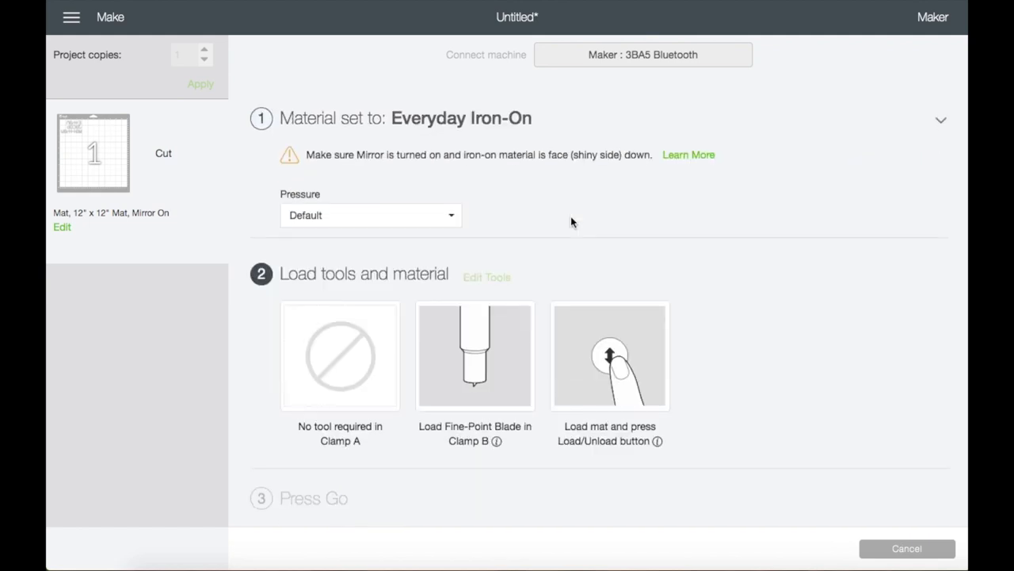